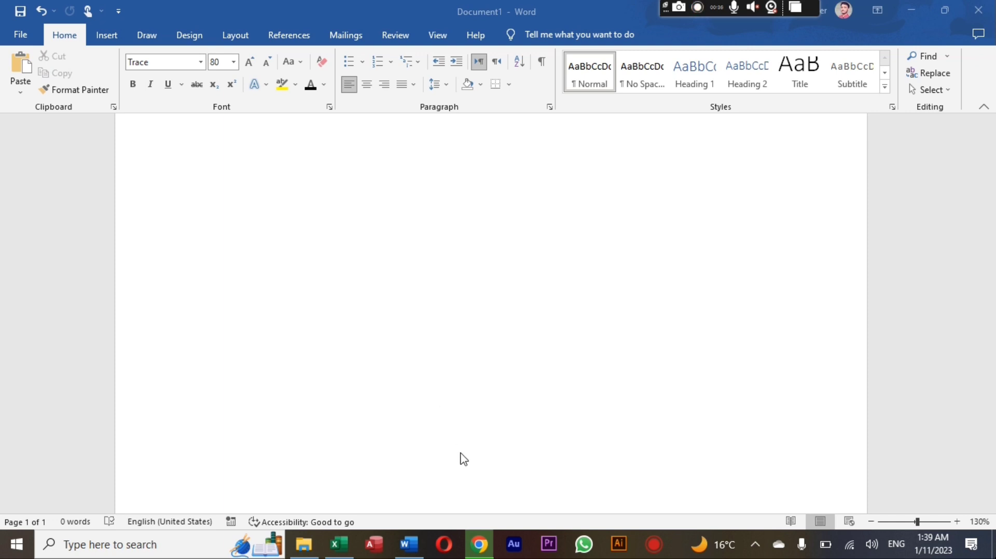
# Switch from the blank Word document to Chrome's new tab page.
pyautogui.click(480, 545)
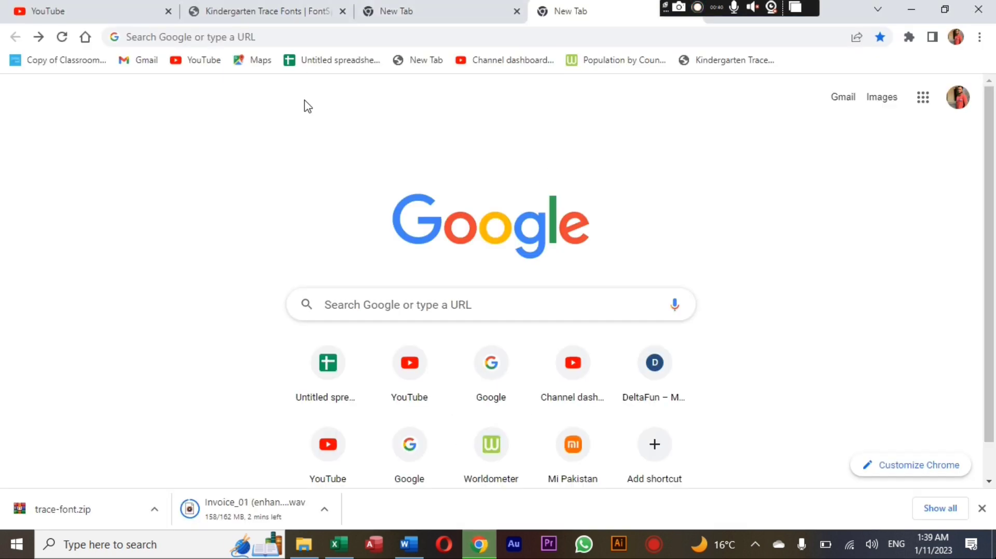
# Search Google for 'tracing fonts for kindergarten' and open FontSpace's Kindergarten Trace Fonts page.
pyautogui.click(268, 38)
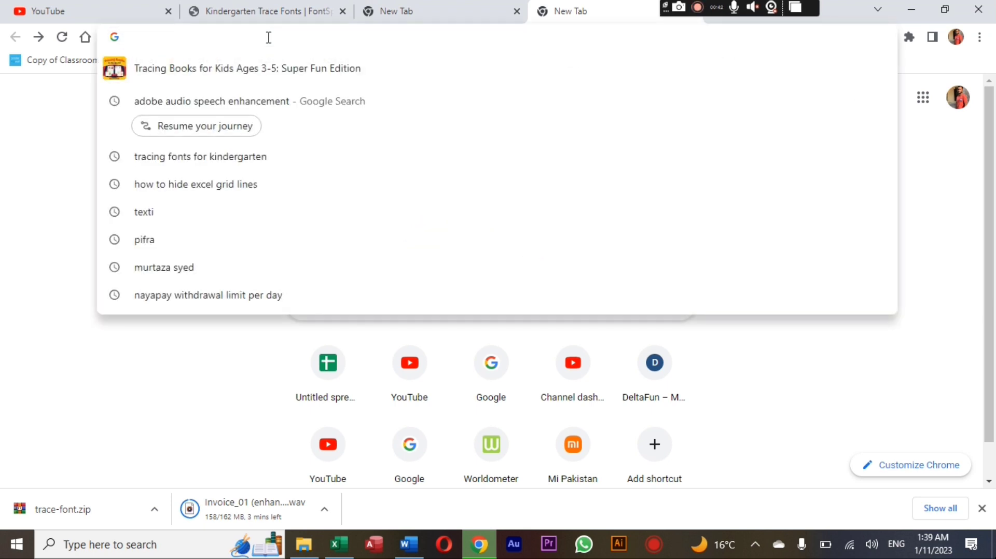
pyautogui.write('tracin')
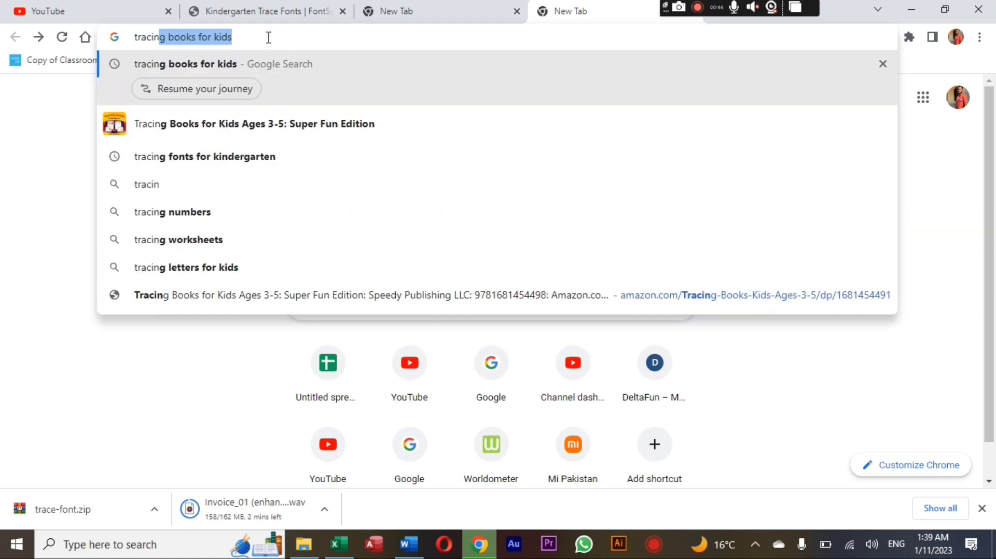
pyautogui.write('g')
pyautogui.press('Return')
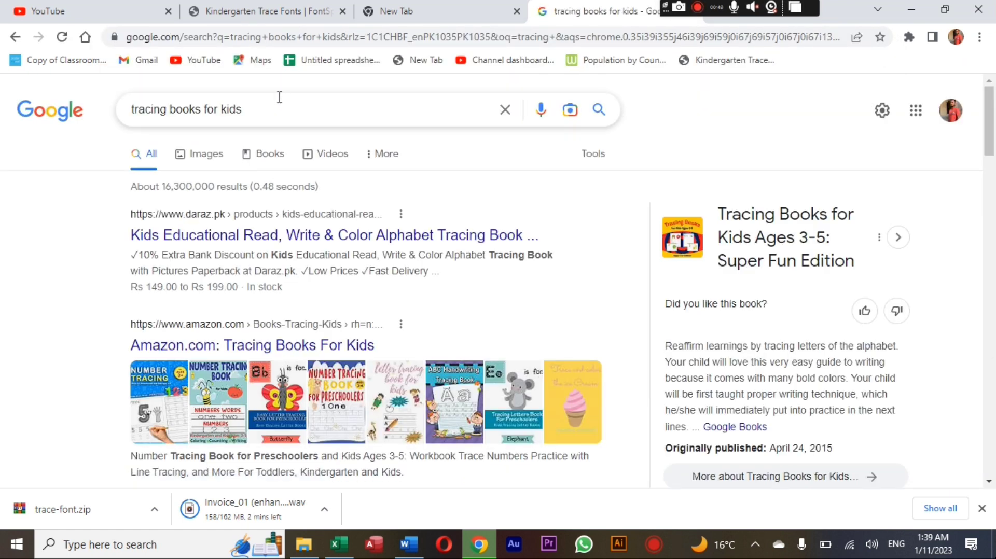
pyautogui.click(275, 111)
pyautogui.press('BackSpace')
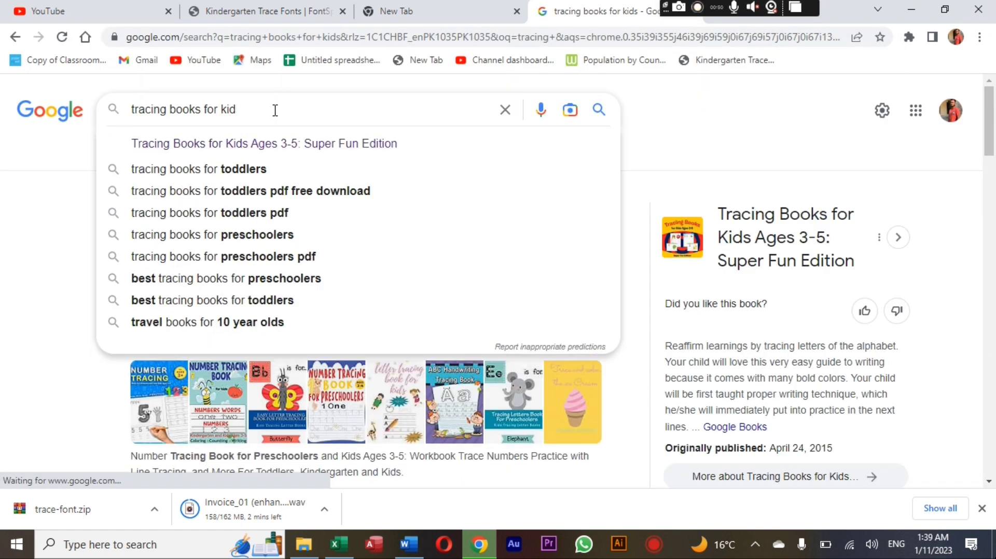
pyautogui.press('BackSpace')
pyautogui.press('BackSpace')
pyautogui.press('BackSpace')
pyautogui.press('BackSpace')
pyautogui.press('BackSpace')
pyautogui.press('BackSpace')
pyautogui.write('f')
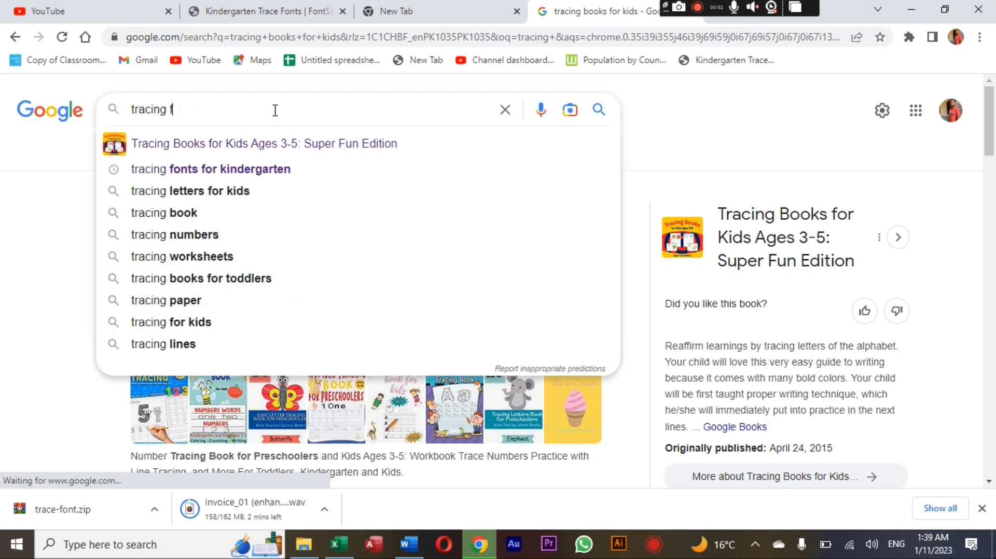
pyautogui.write('onts')
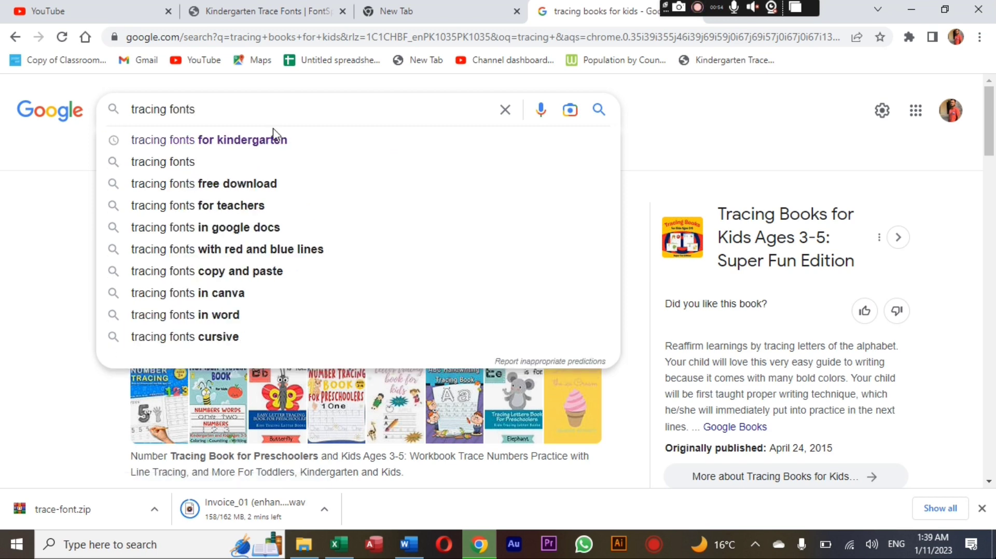
pyautogui.click(276, 140)
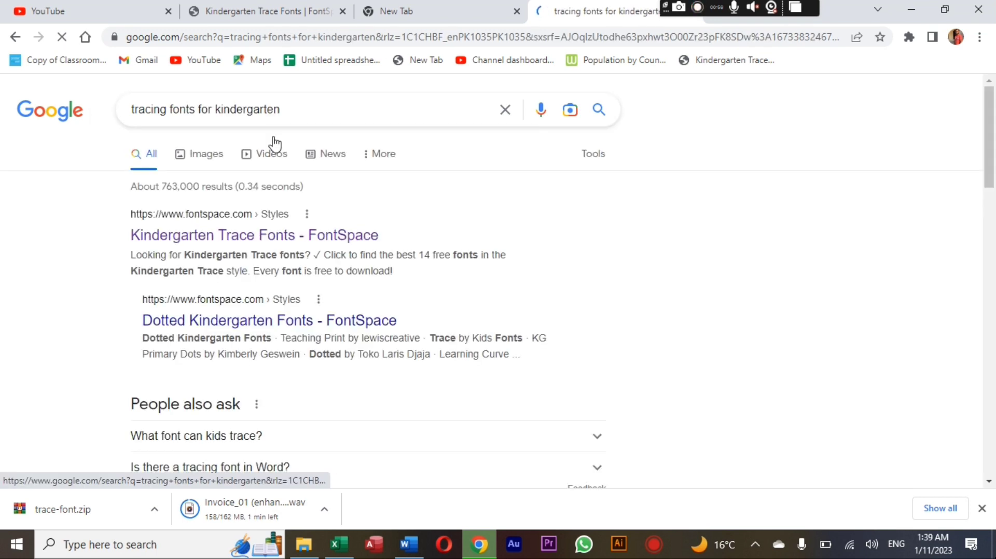
pyautogui.click(257, 237)
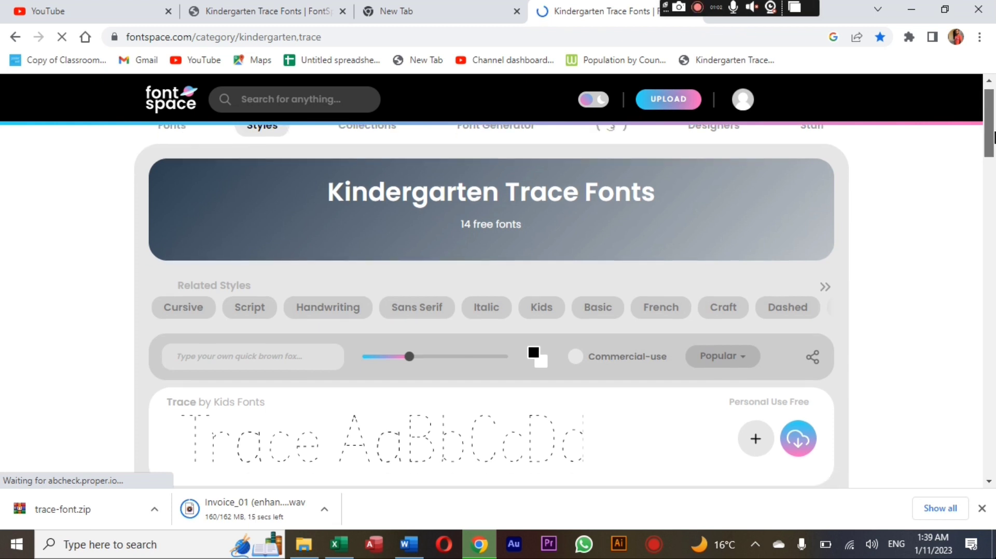
# Download the Trace font as trace-font.zip and show the file in its Downloads folder.
pyautogui.scroll(-4, 717, 280)
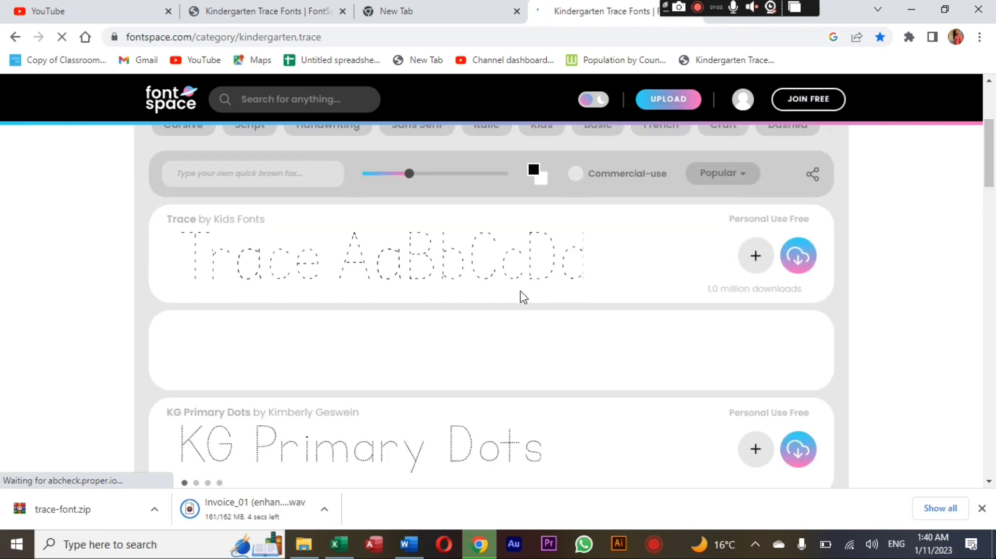
pyautogui.moveTo(991, 176); pyautogui.dragTo(991, 174)
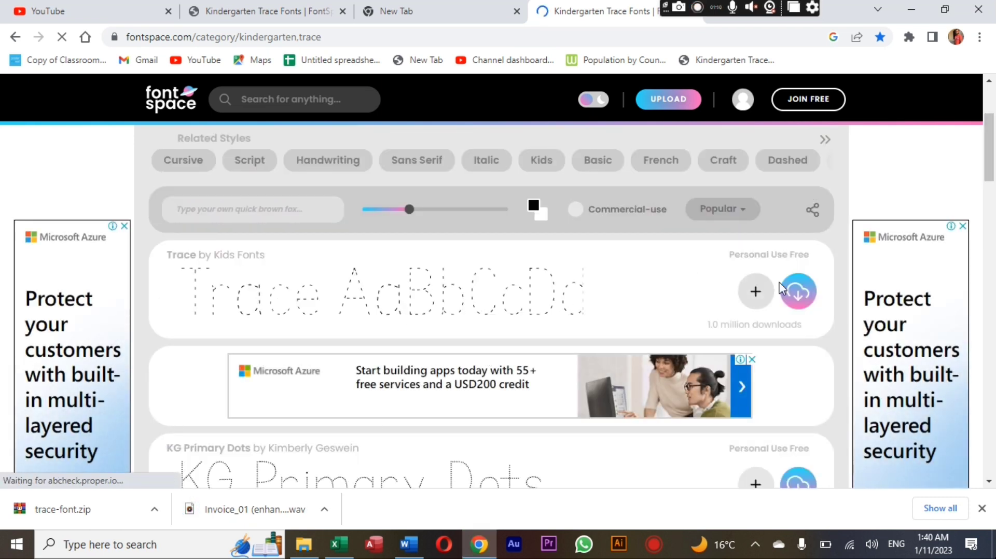
pyautogui.click(804, 301)
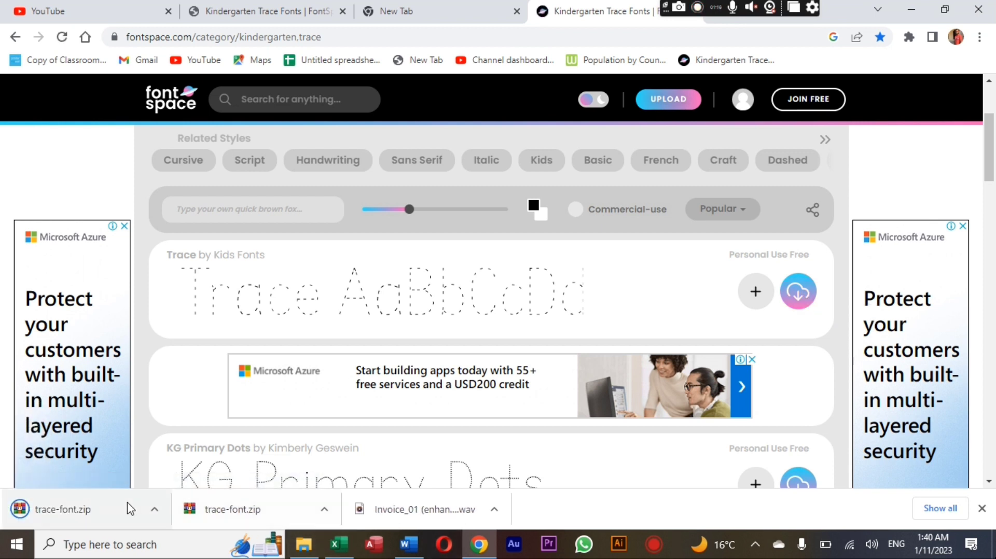
pyautogui.click(154, 509)
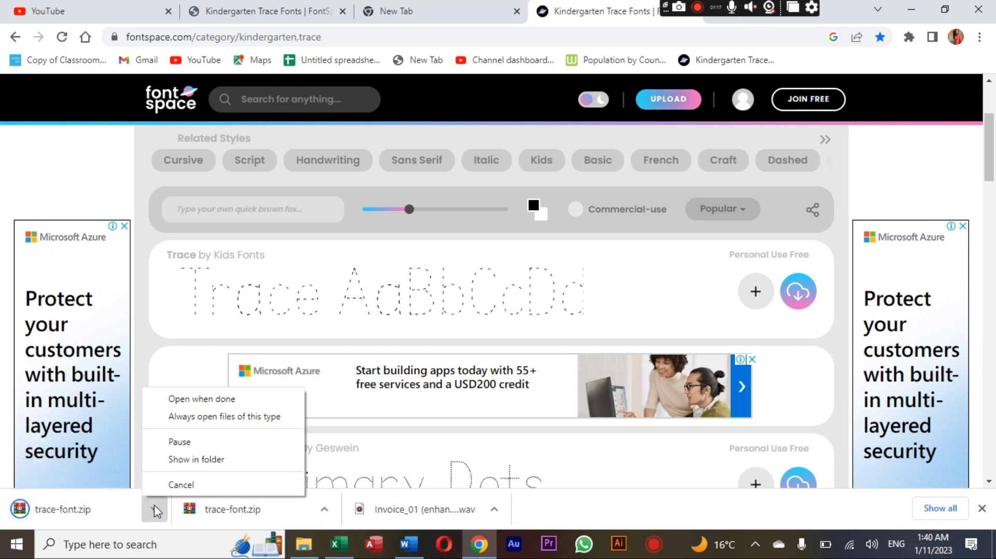
pyautogui.click(213, 460)
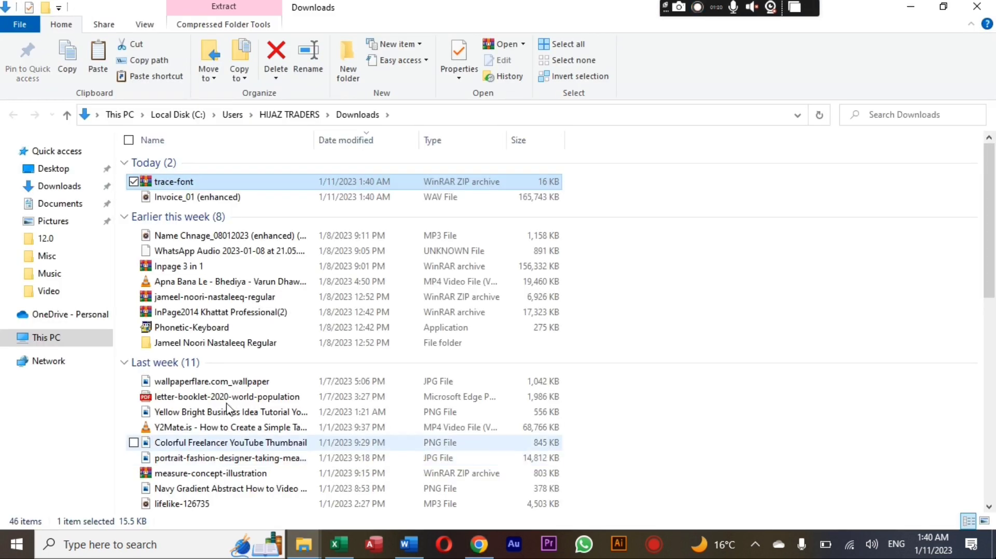
# Extract trace-font.zip into Downloads, replacing info.txt, and scroll to the Trace-lxy0 font file.
pyautogui.rightClick(186, 190)
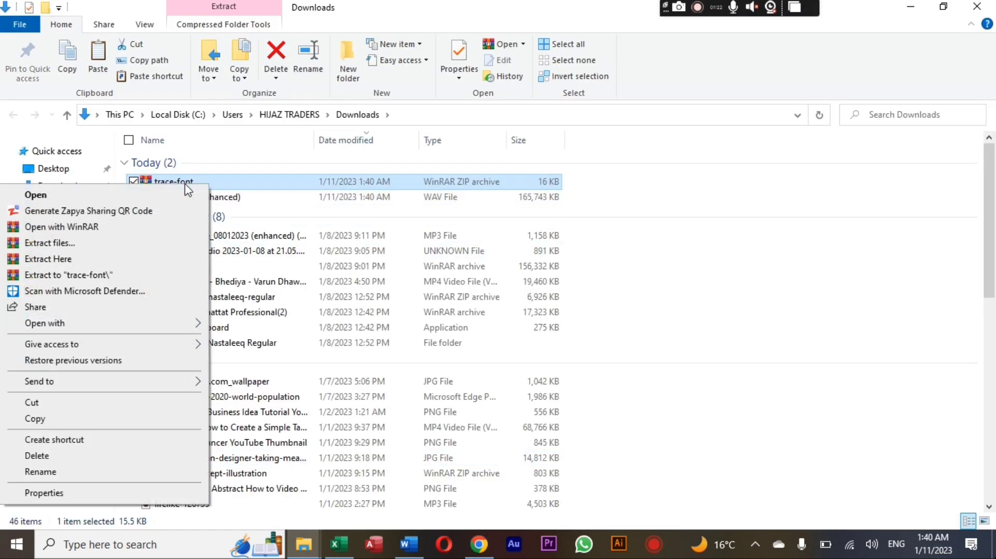
pyautogui.click(177, 259)
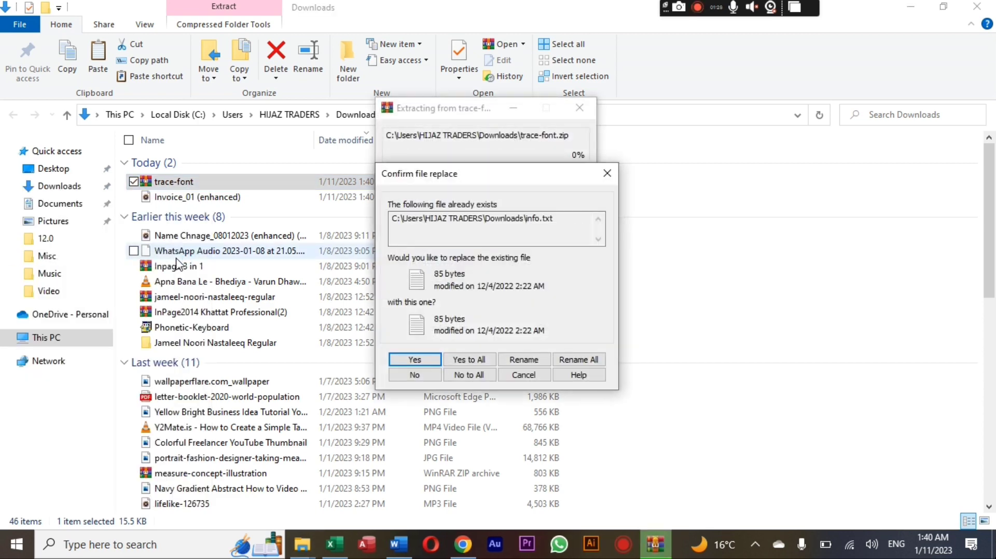
pyautogui.click(471, 360)
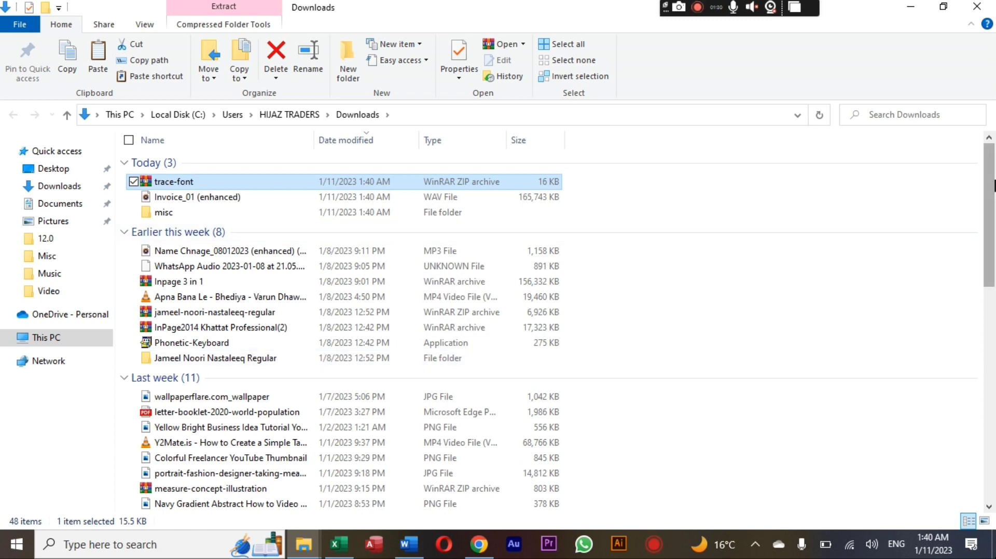
pyautogui.moveTo(990, 185); pyautogui.dragTo(994, 384)
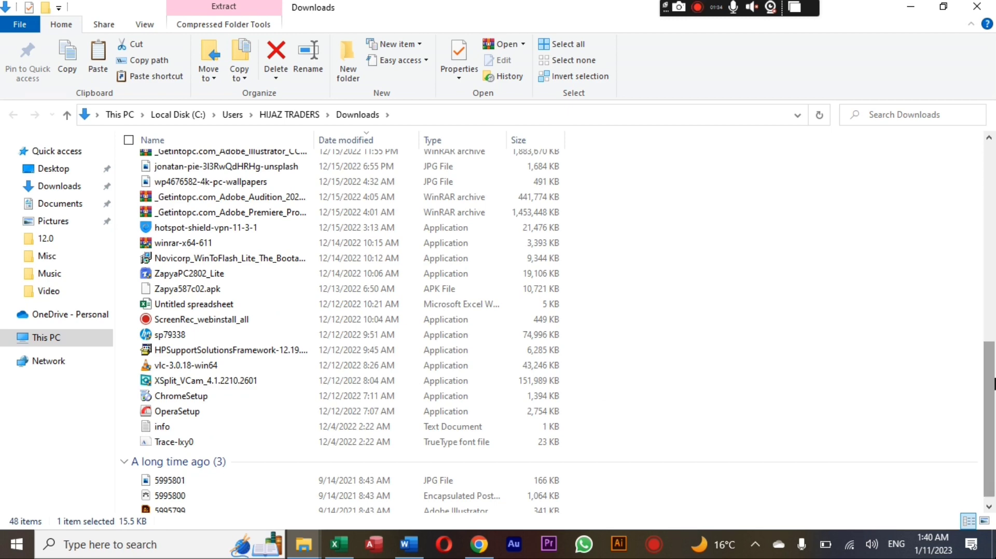
# Copy the Trace-lxy0 font file.
pyautogui.click(252, 445)
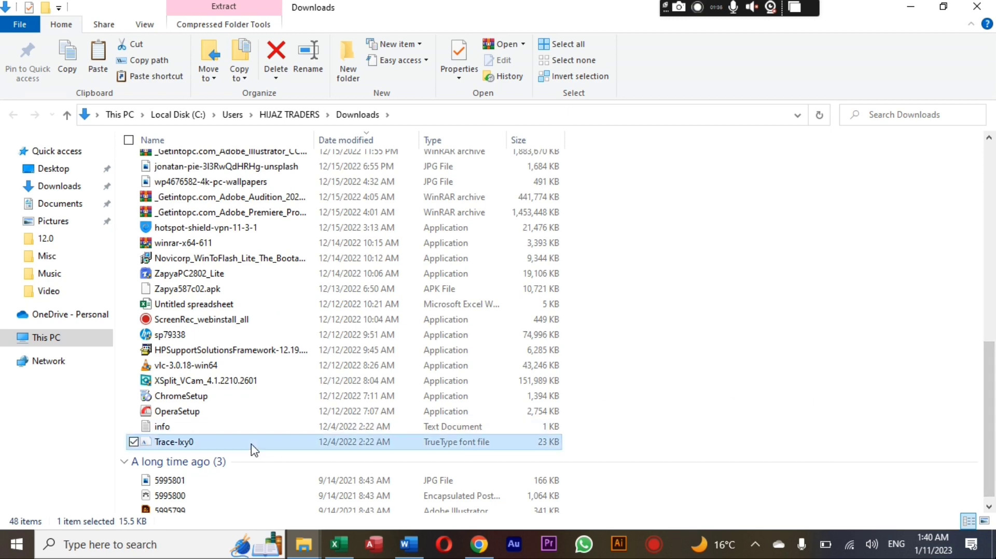
pyautogui.rightClick(253, 449)
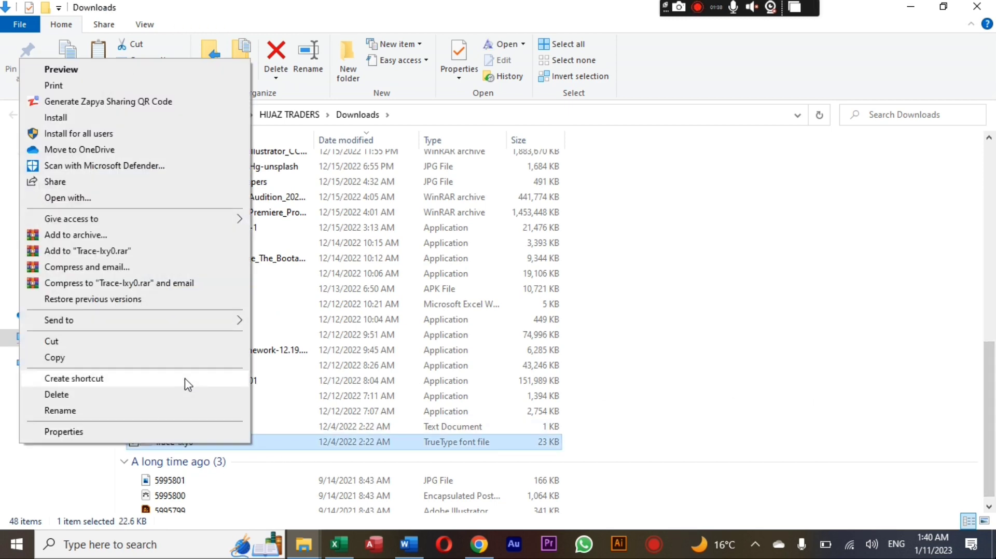
pyautogui.click(189, 358)
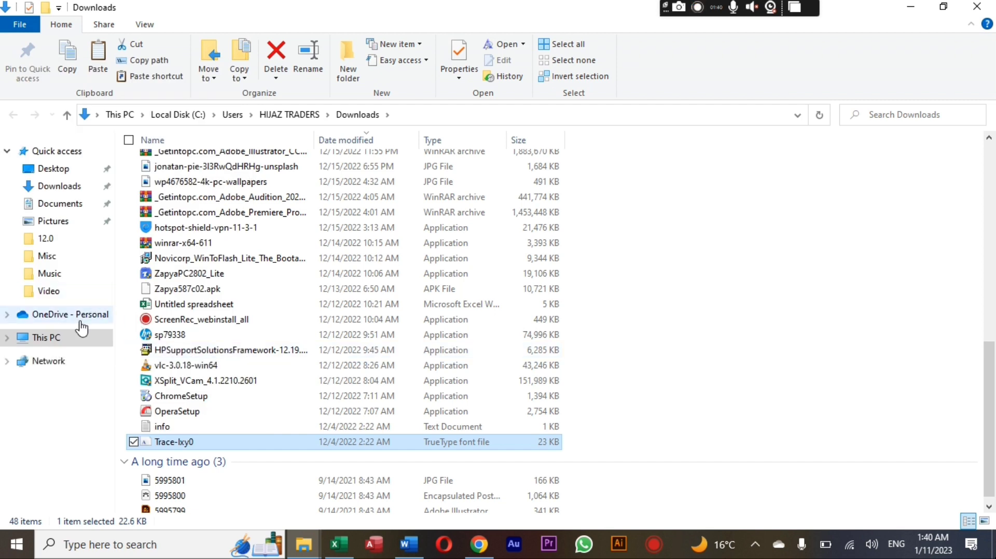
# Go to C:\Windows, view it as medium icons, and enter the Fonts folder.
pyautogui.click(57, 342)
pyautogui.click(213, 292)
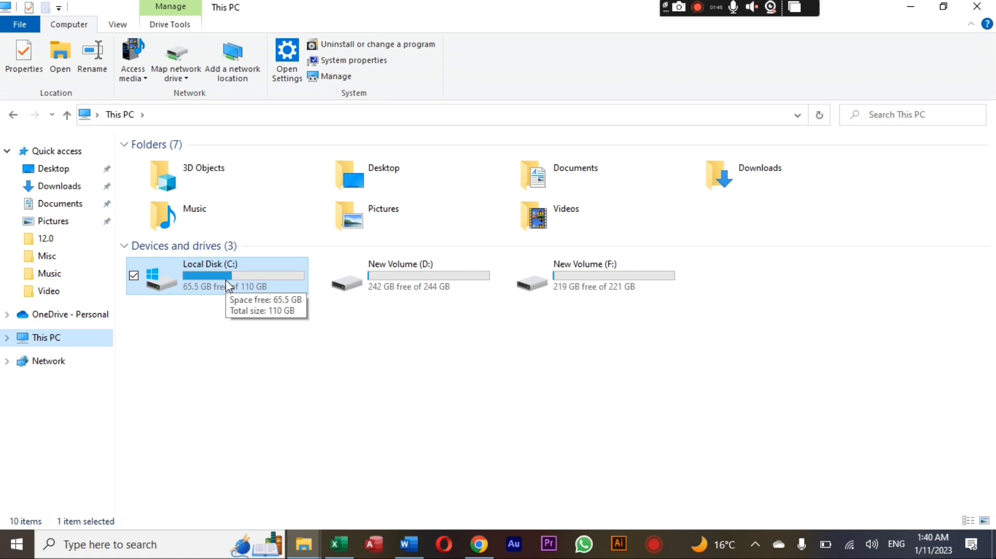
pyautogui.doubleClick(227, 285)
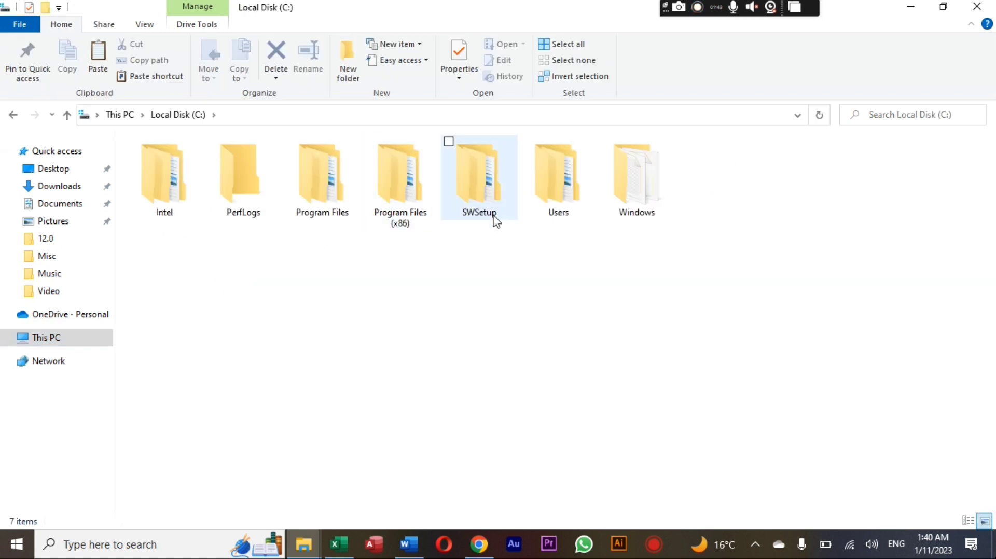
pyautogui.doubleClick(641, 191)
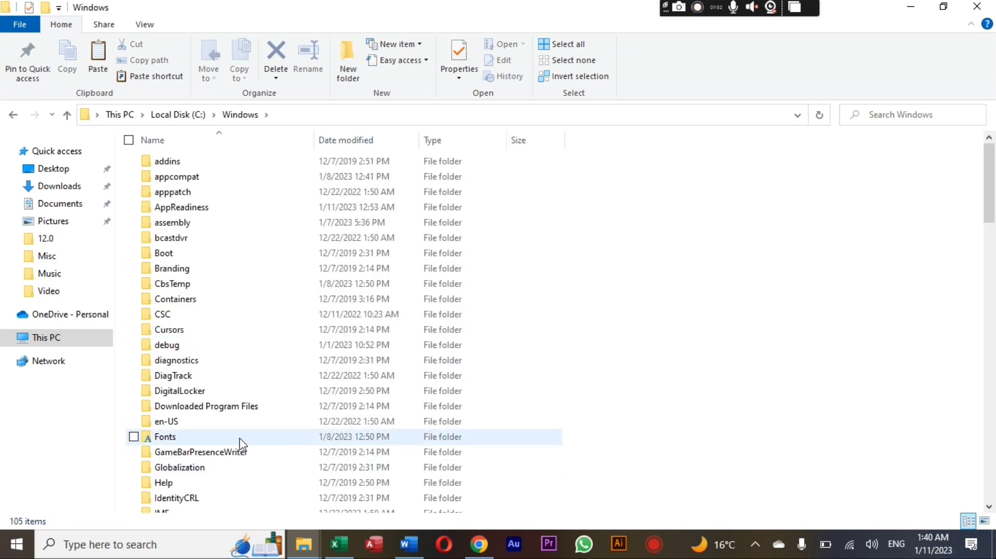
pyautogui.click(148, 27)
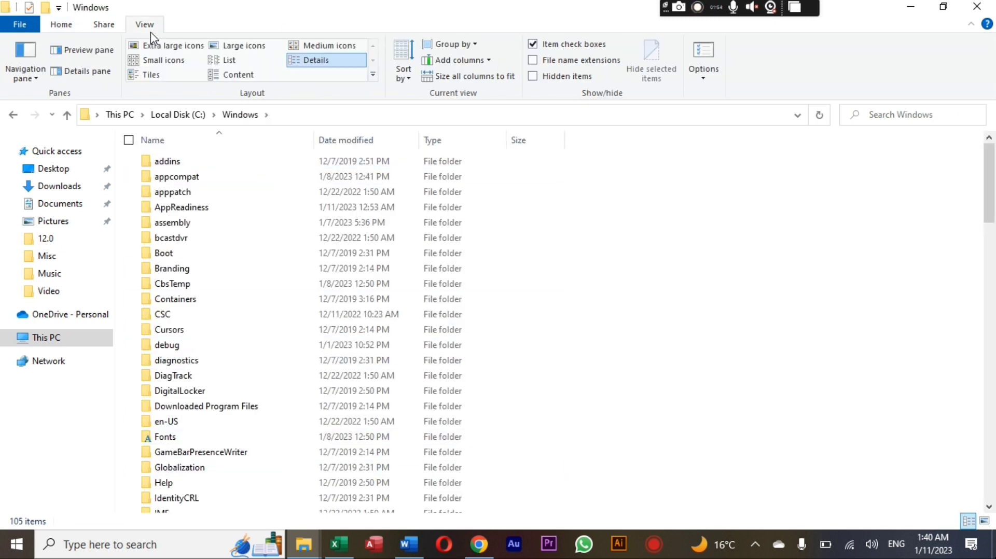
pyautogui.click(312, 46)
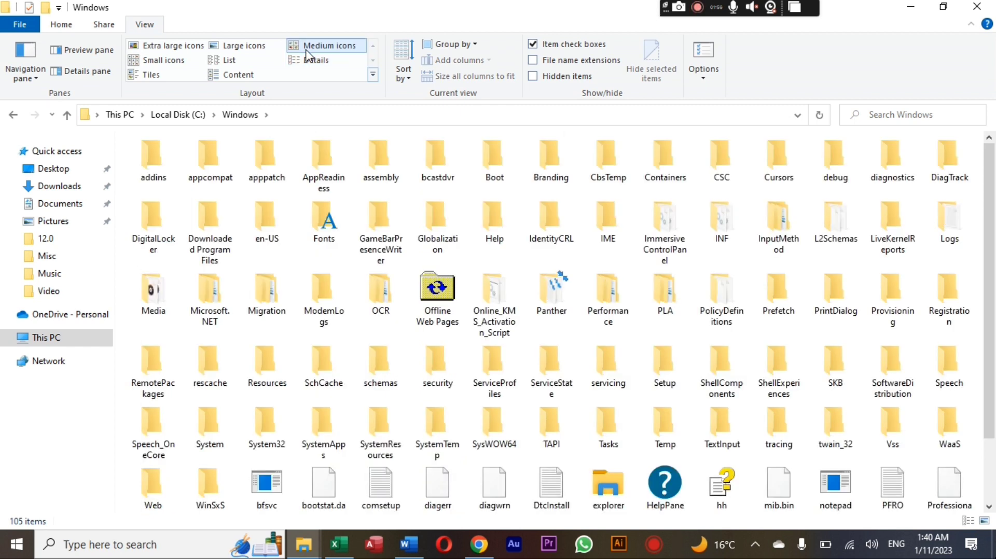
pyautogui.doubleClick(332, 227)
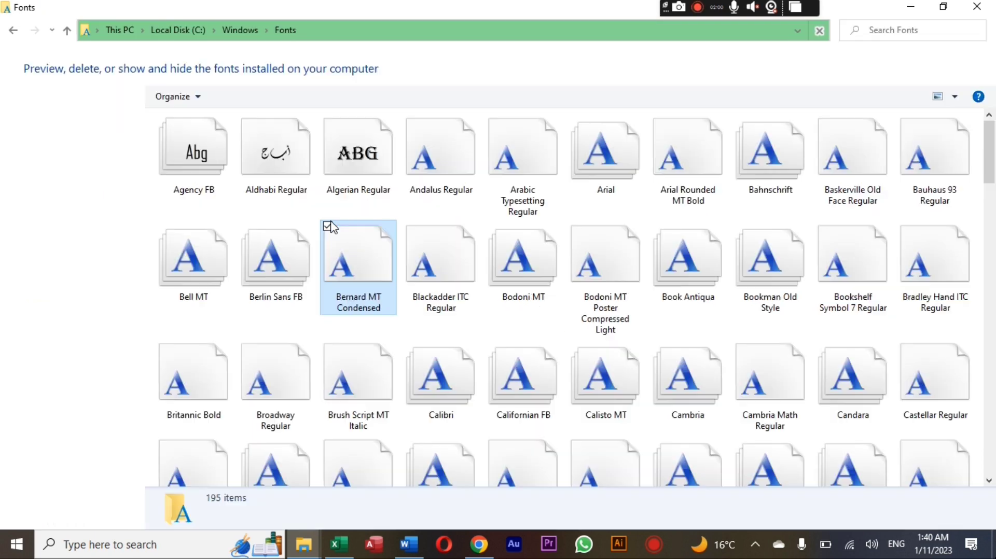
pyautogui.click(331, 227)
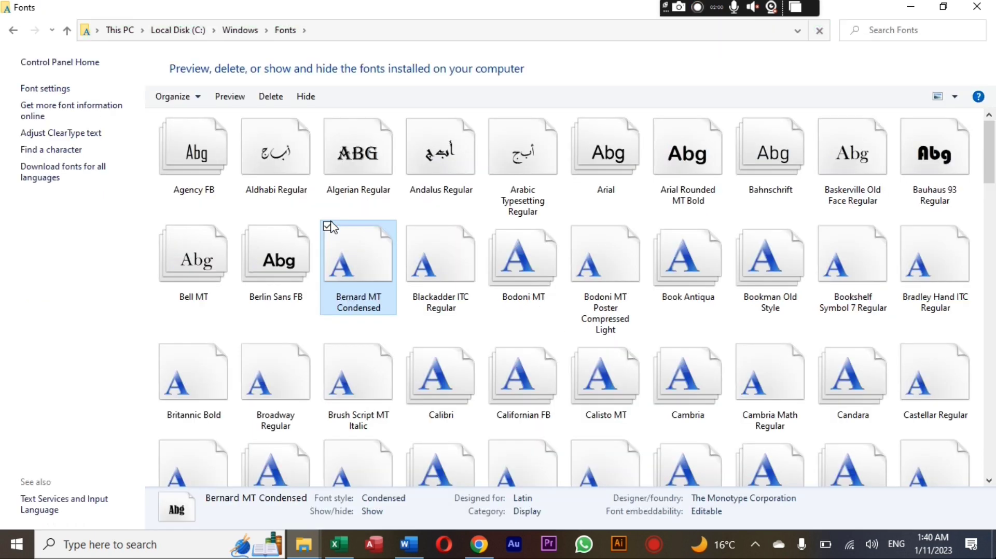
# Paste the Trace font into Fonts, replacing the installed copy, refresh the list, and close the window.
pyautogui.rightClick(410, 215)
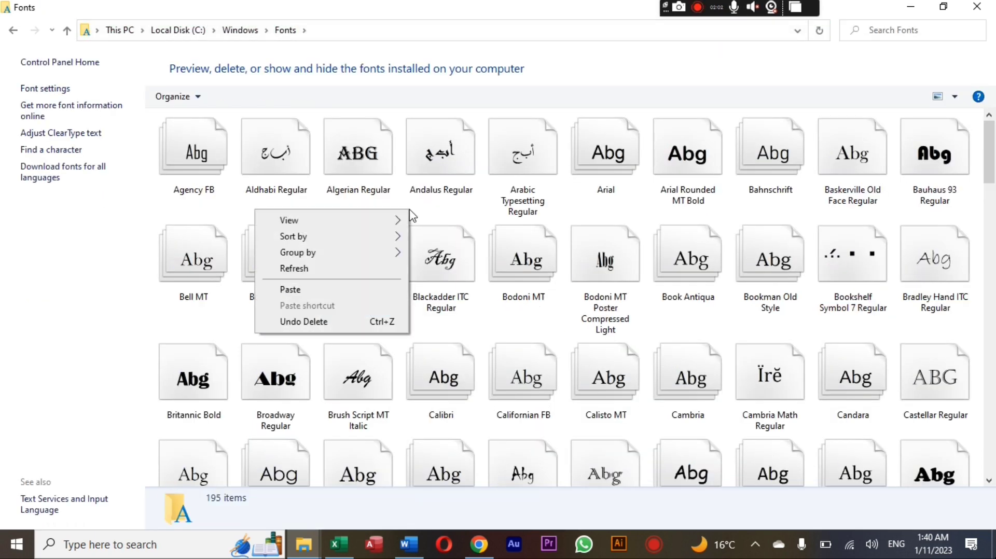
pyautogui.click(387, 288)
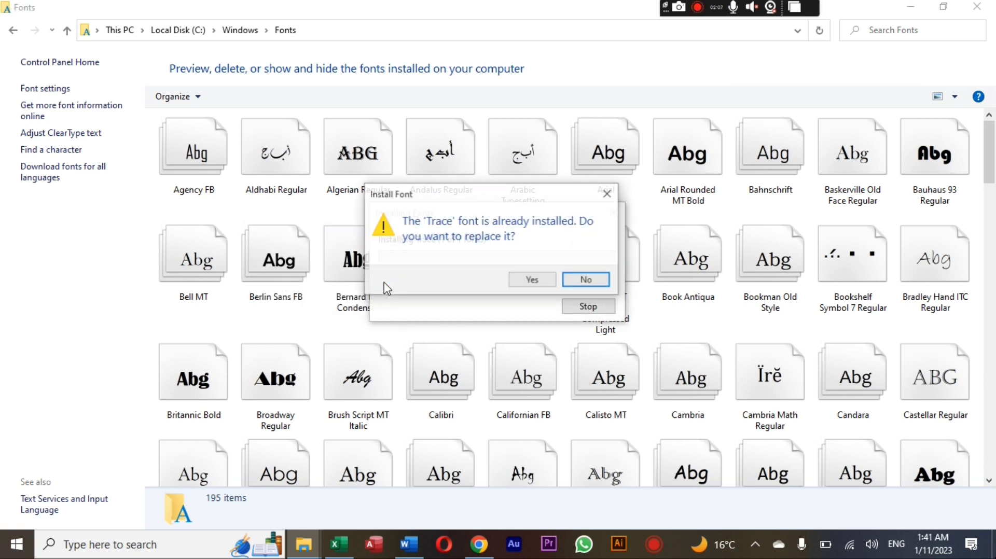
pyautogui.click(536, 281)
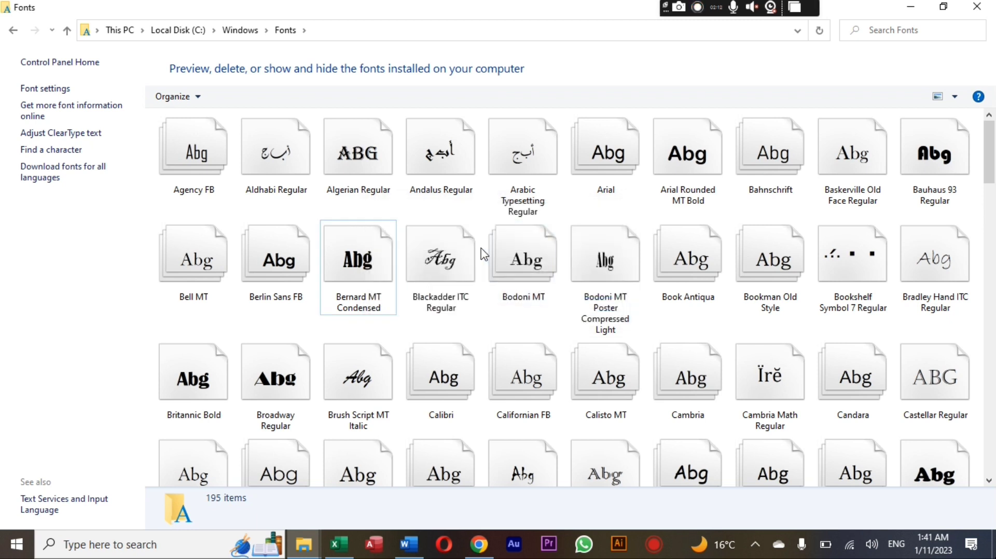
pyautogui.rightClick(452, 215)
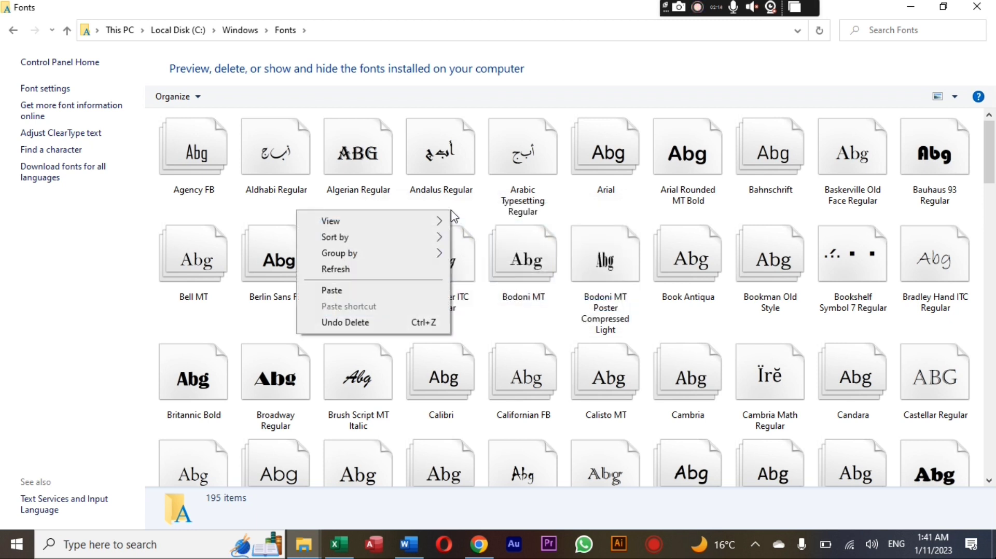
pyautogui.click(417, 269)
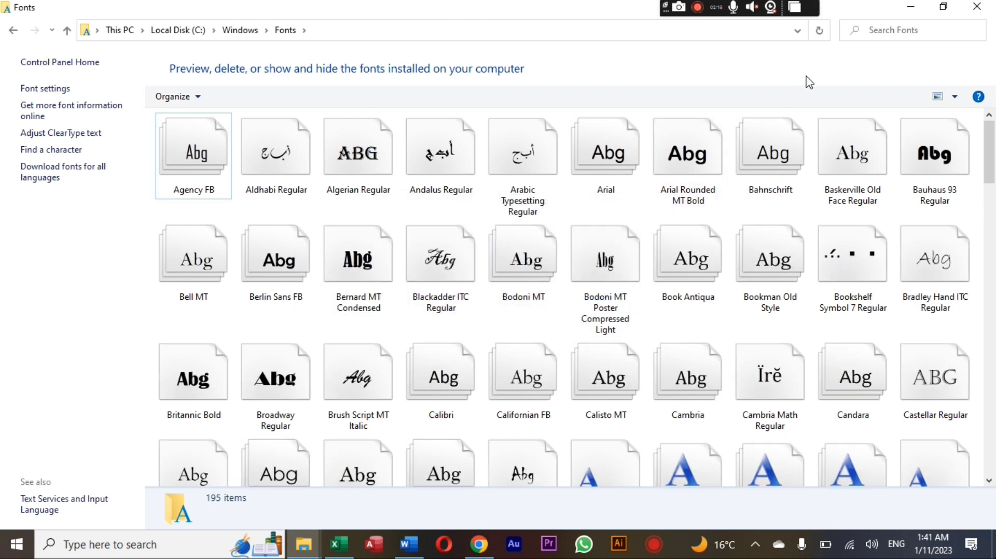
pyautogui.click(977, 6)
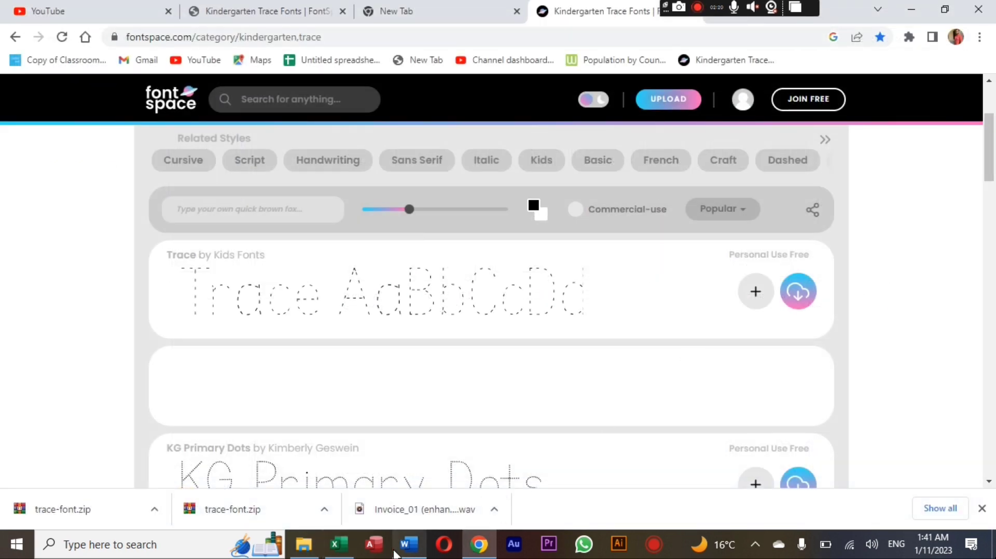
# Switch to Word and set the font to Trace.
pyautogui.click(417, 555)
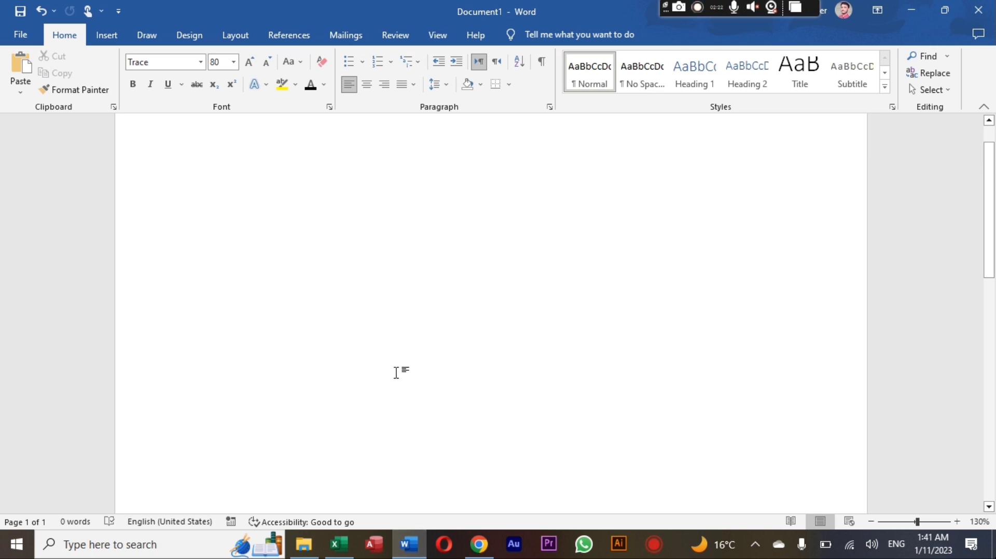
pyautogui.click(196, 68)
pyautogui.write('Trac')
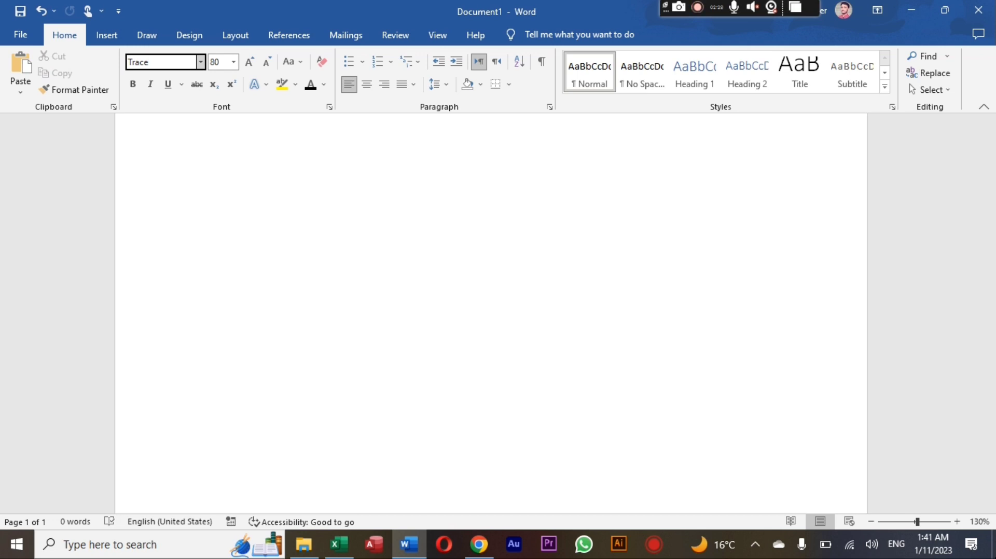
pyautogui.press('Return')
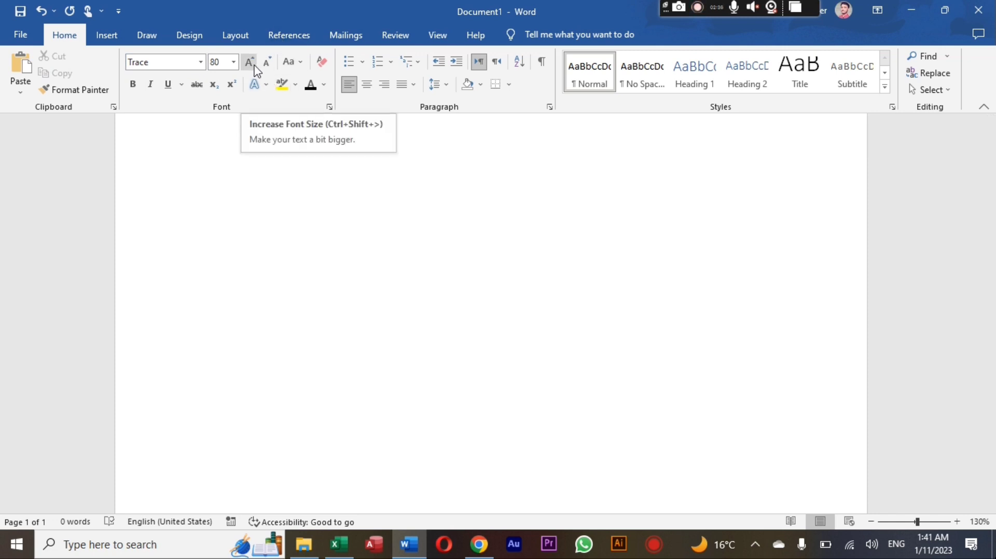
# Type 'A B C D E F', then '1 2 3 4 5 6 7' on the next line.
pyautogui.write('A')
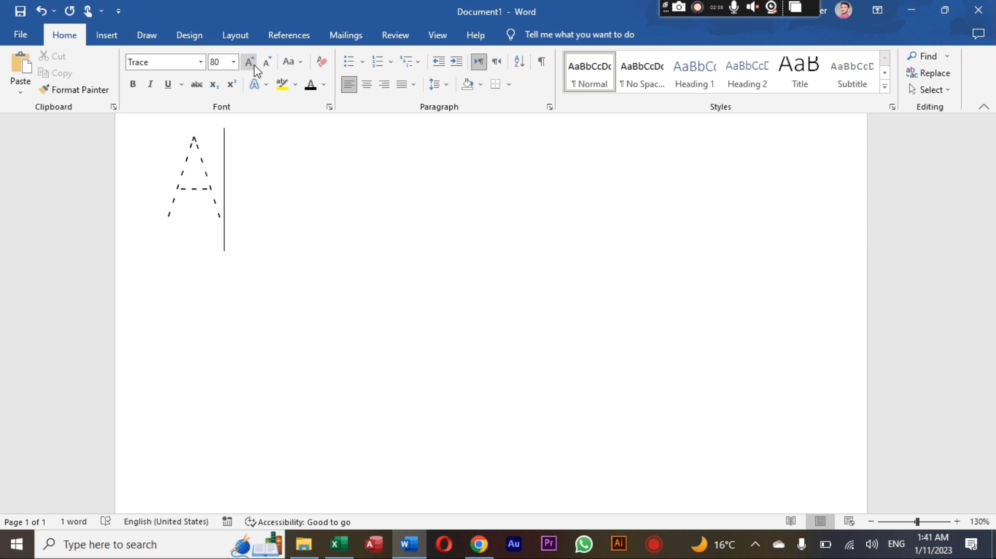
pyautogui.write(' B ')
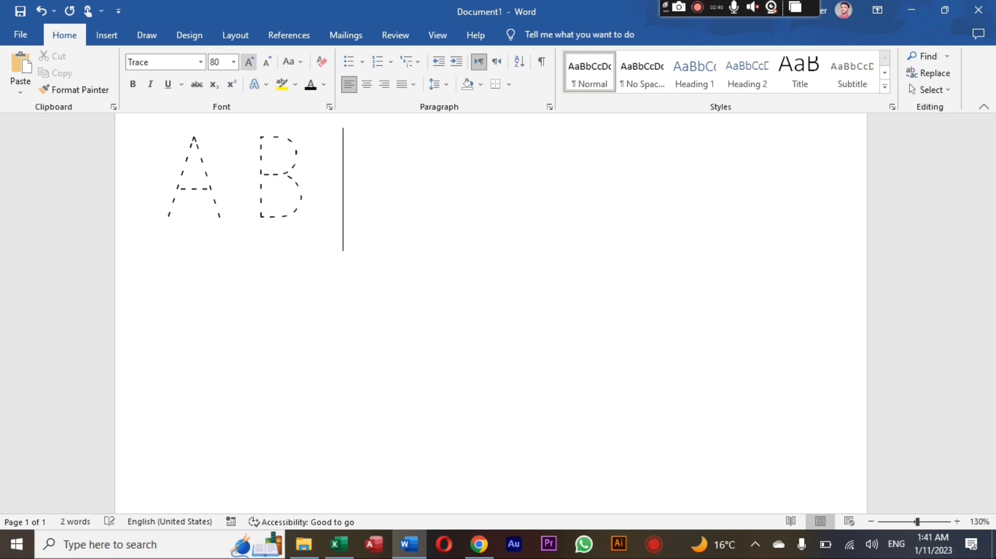
pyautogui.write('C ')
pyautogui.write('D E ')
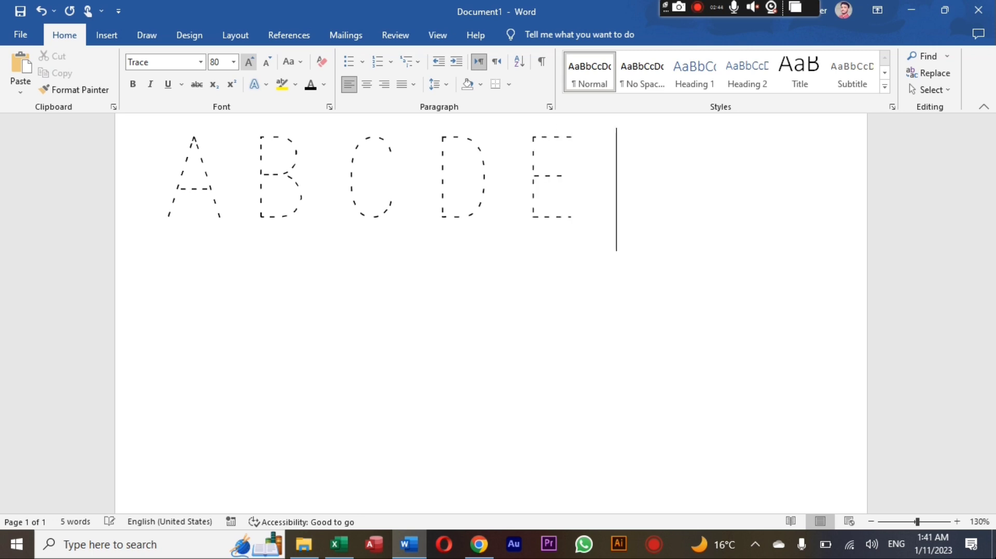
pyautogui.write('F')
pyautogui.press('Return')
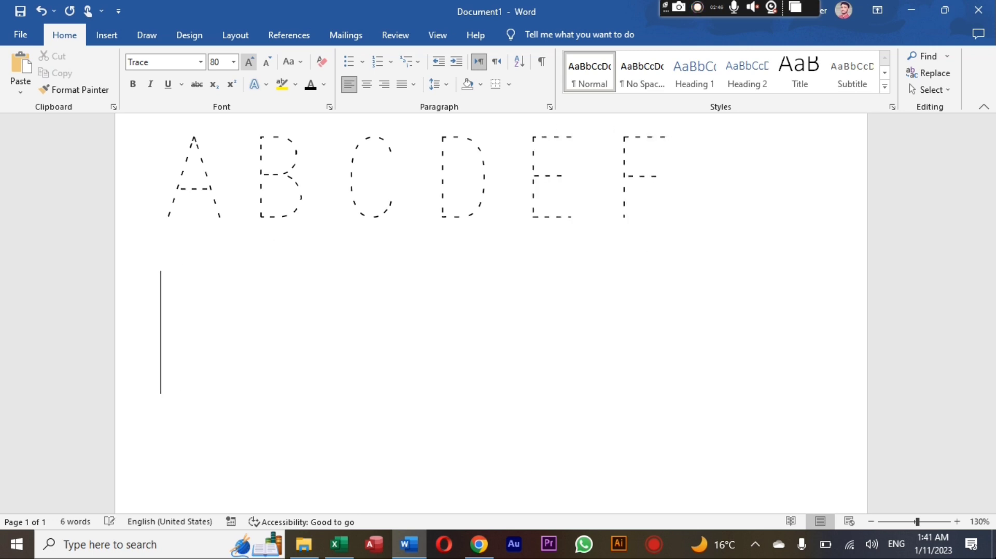
pyautogui.write('1 2 ')
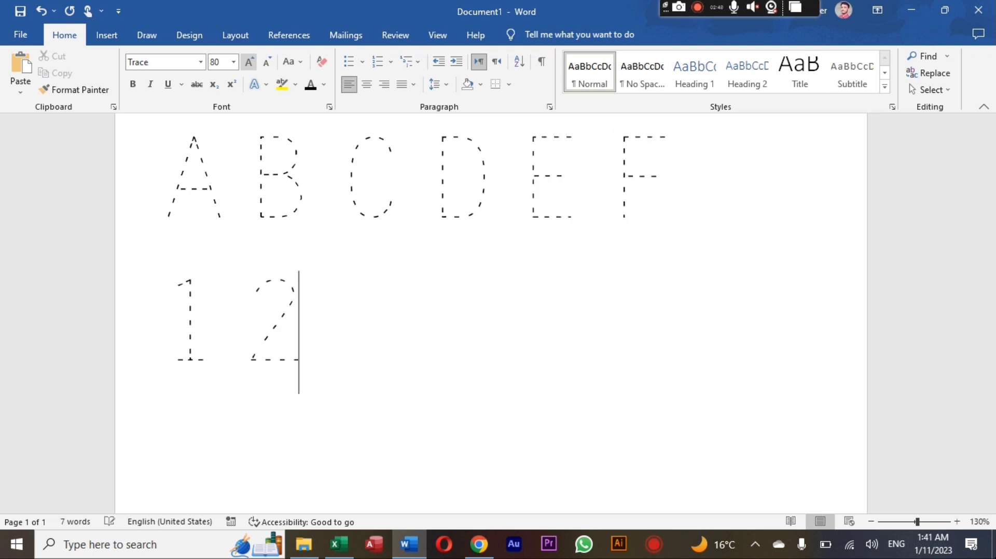
pyautogui.write('3 4 ')
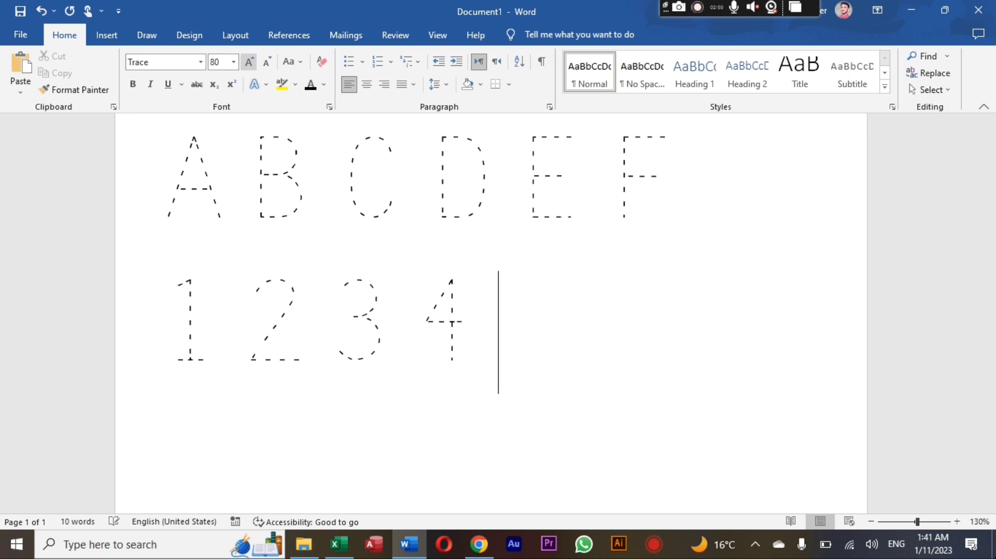
pyautogui.write('5 6 7')
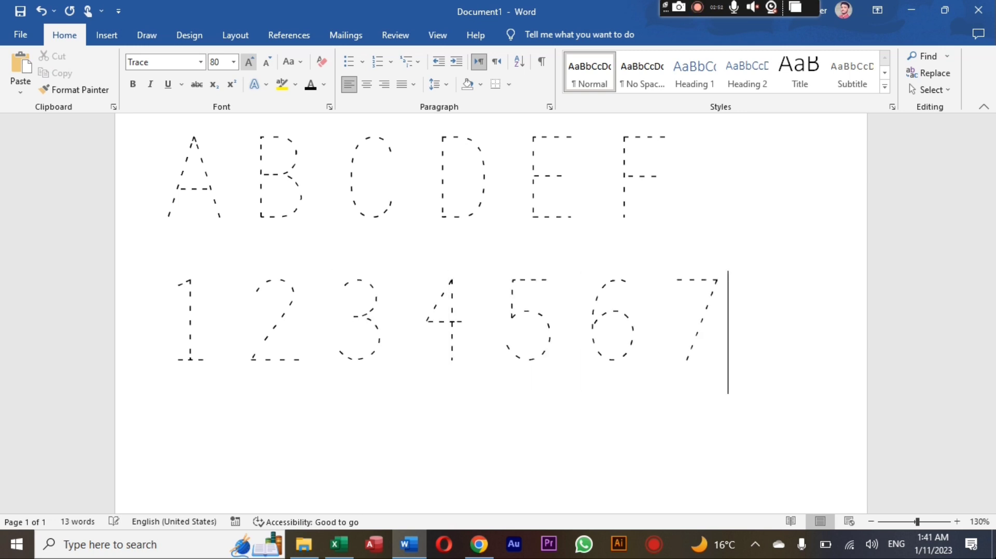
# Start a new line below the numbers, delete the stray bracket and plain A, and reapply Trace.
pyautogui.press('Return')
pyautogui.write('(')
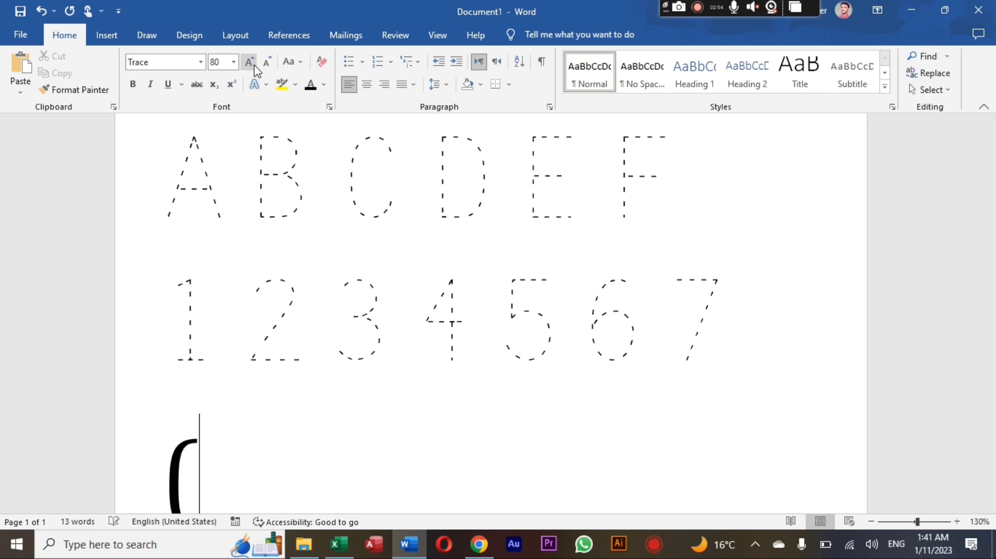
pyautogui.press('BackSpace')
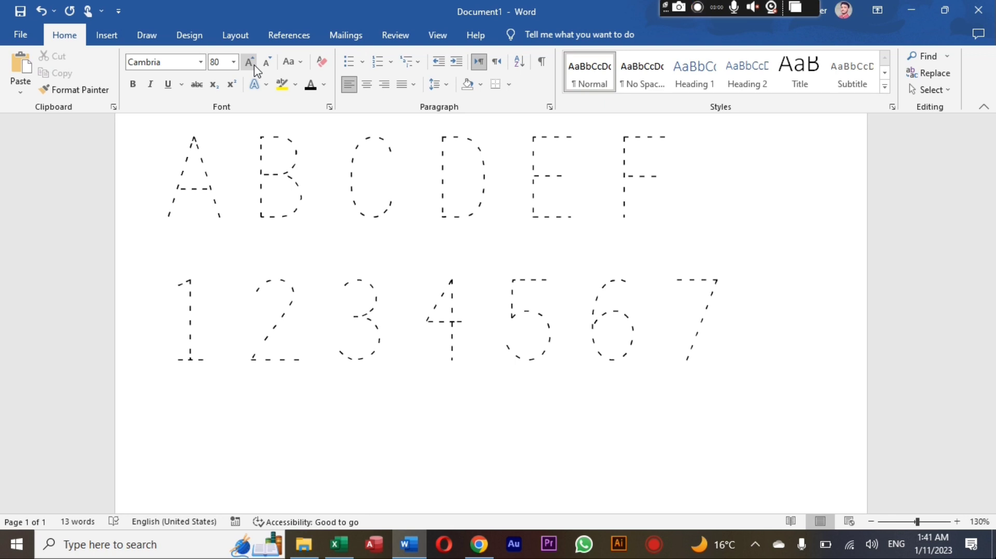
pyautogui.write('A')
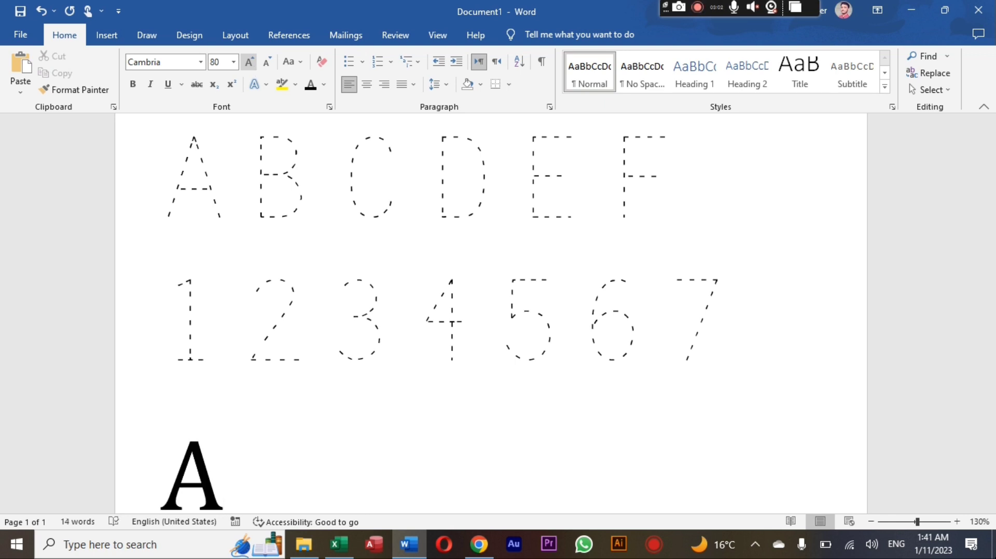
pyautogui.press('BackSpace')
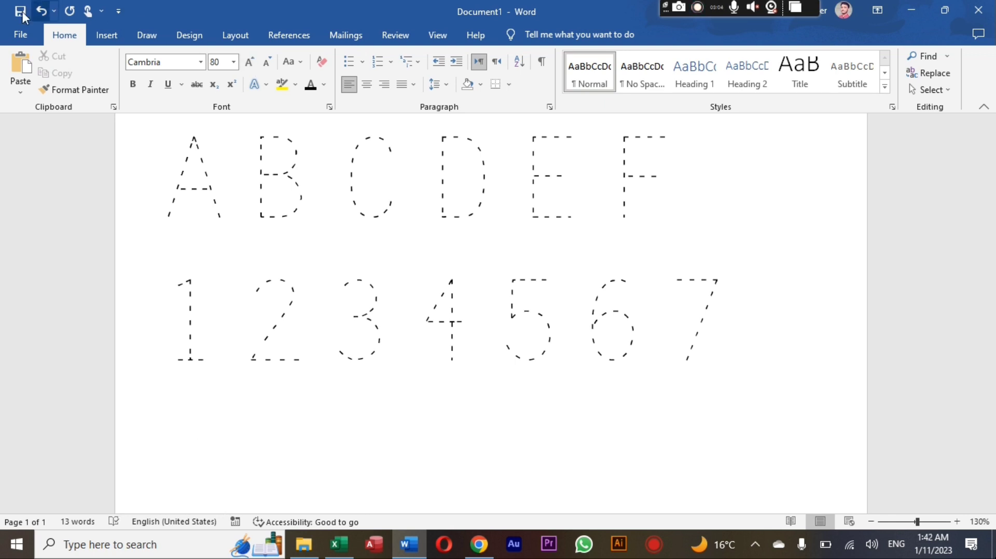
pyautogui.click(165, 63)
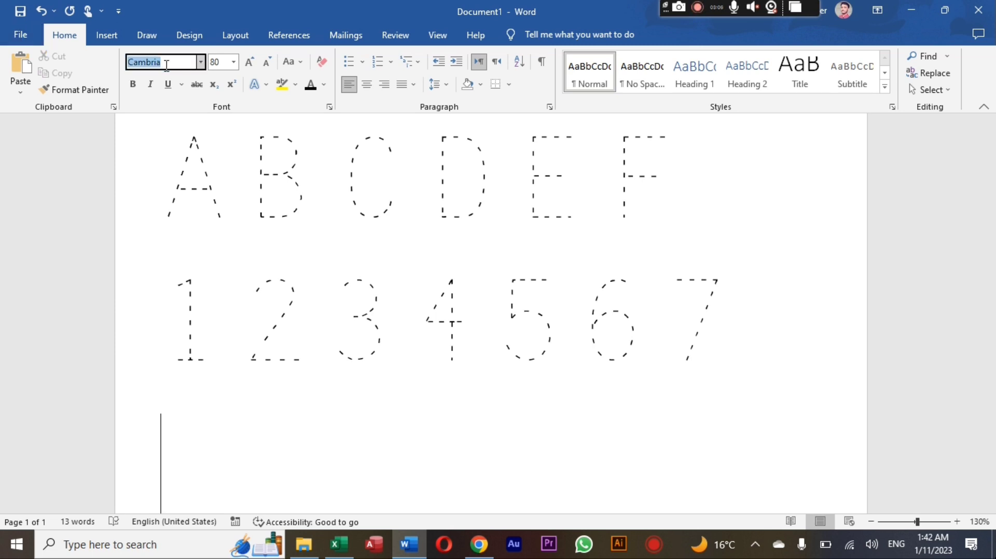
pyautogui.write('TraA')
pyautogui.press('Return')
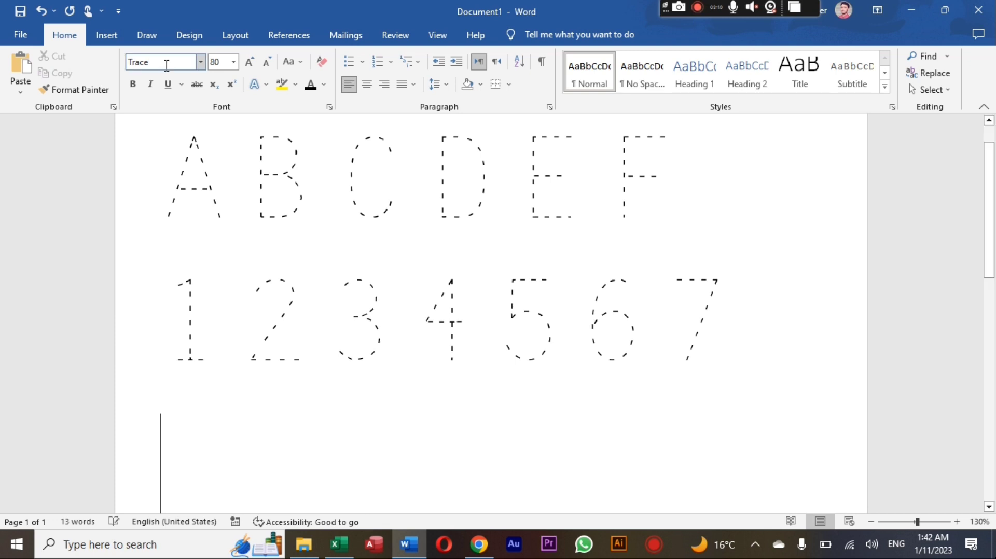
pyautogui.write('(')
pyautogui.press('BackSpace')
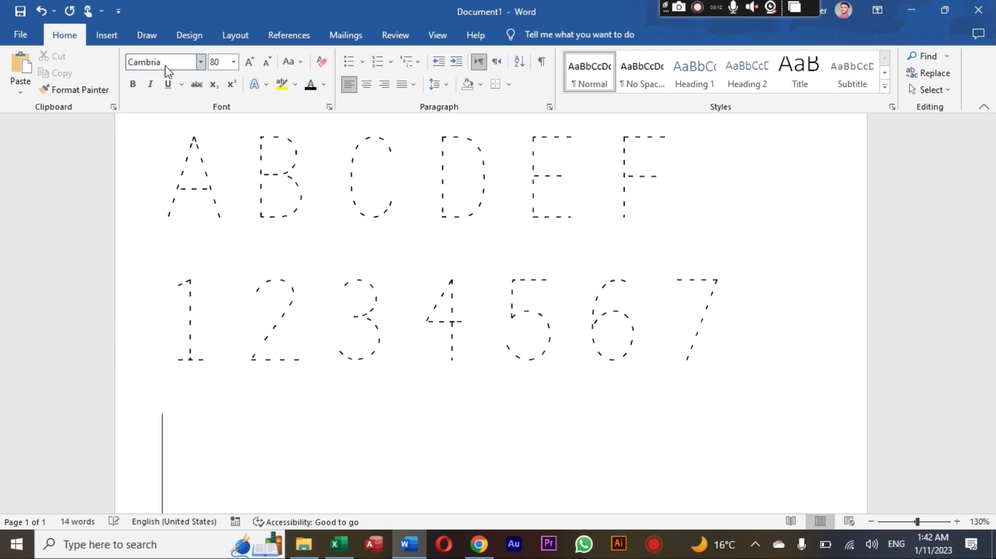
# Fix the mistyped font name, dismiss the unavailable-font warning, and set the font back to Trace.
pyautogui.click(183, 63)
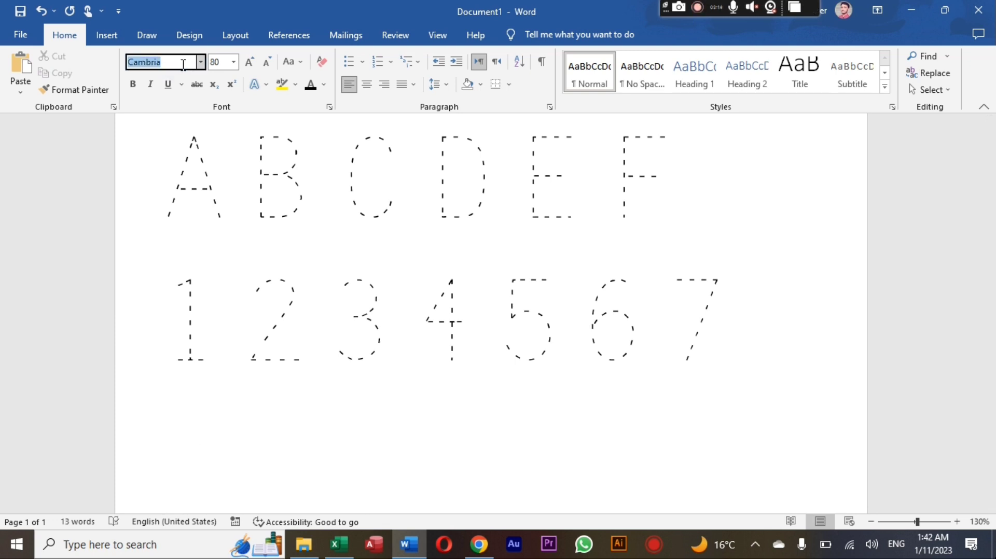
pyautogui.write('Trace')
pyautogui.press('Return')
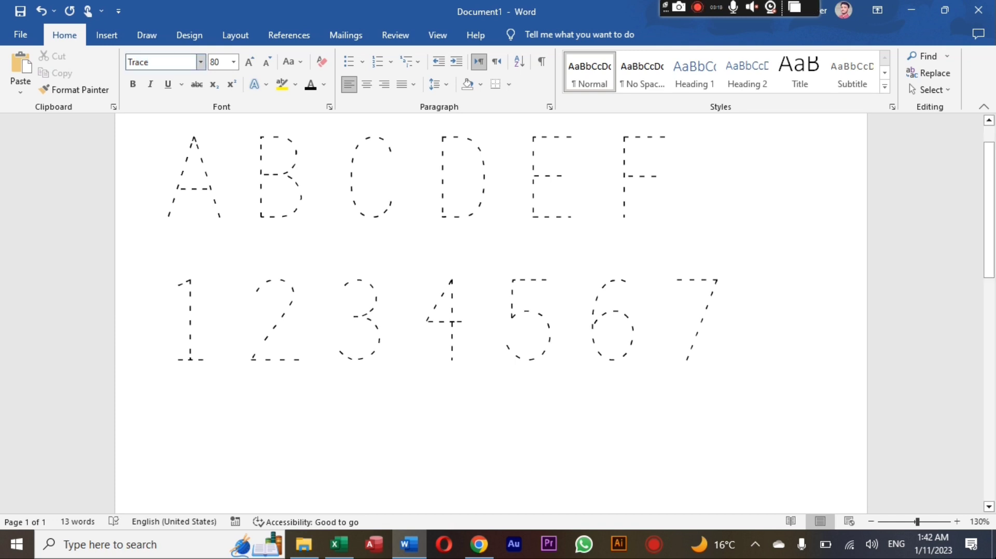
pyautogui.click(186, 71)
pyautogui.press('BackSpace')
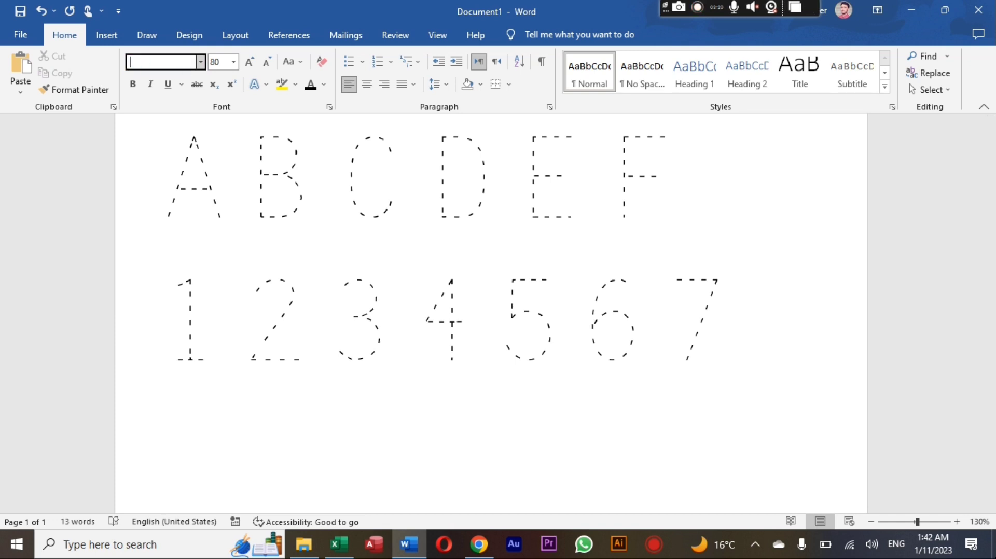
pyautogui.write('a')
pyautogui.press('Return')
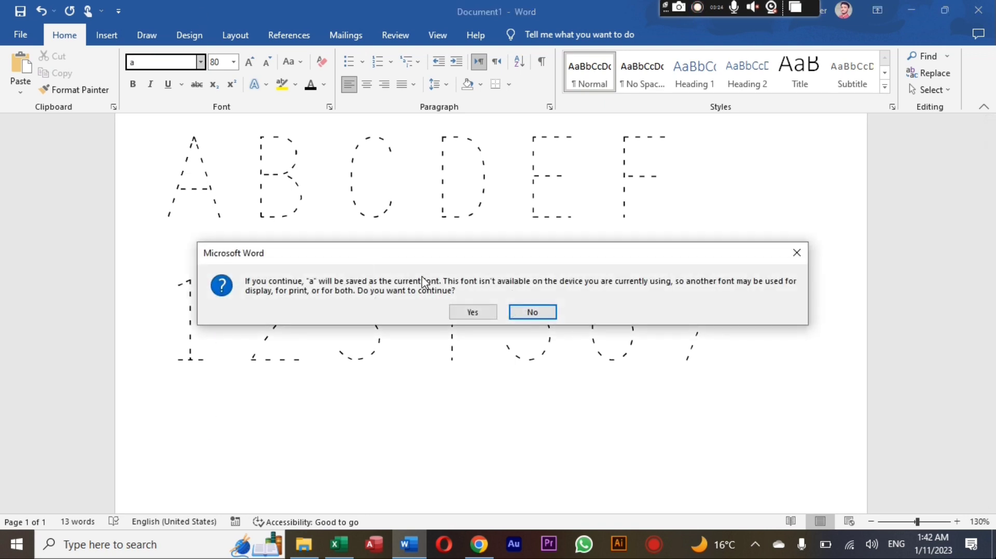
pyautogui.click(472, 312)
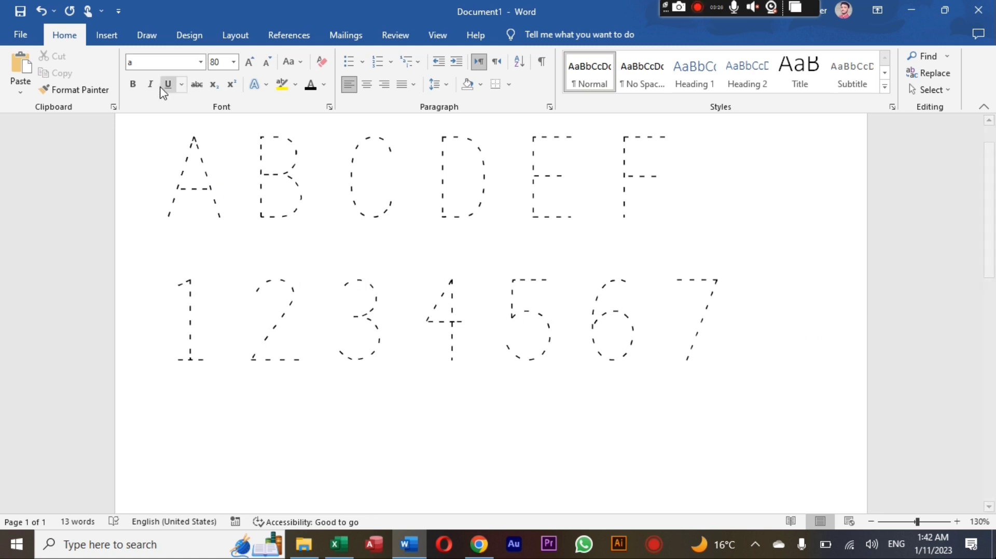
pyautogui.click(158, 63)
pyautogui.write('T')
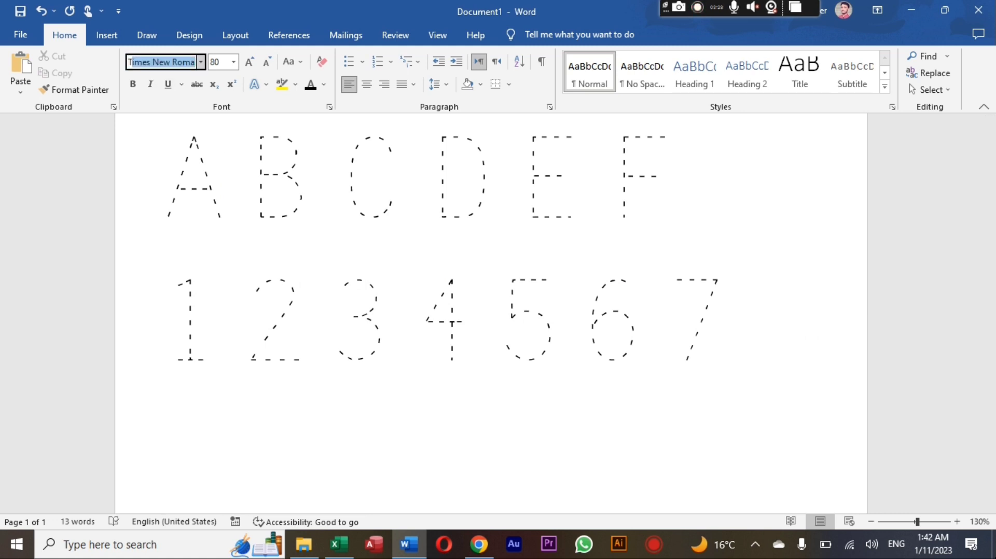
pyautogui.write('race')
pyautogui.press('Return')
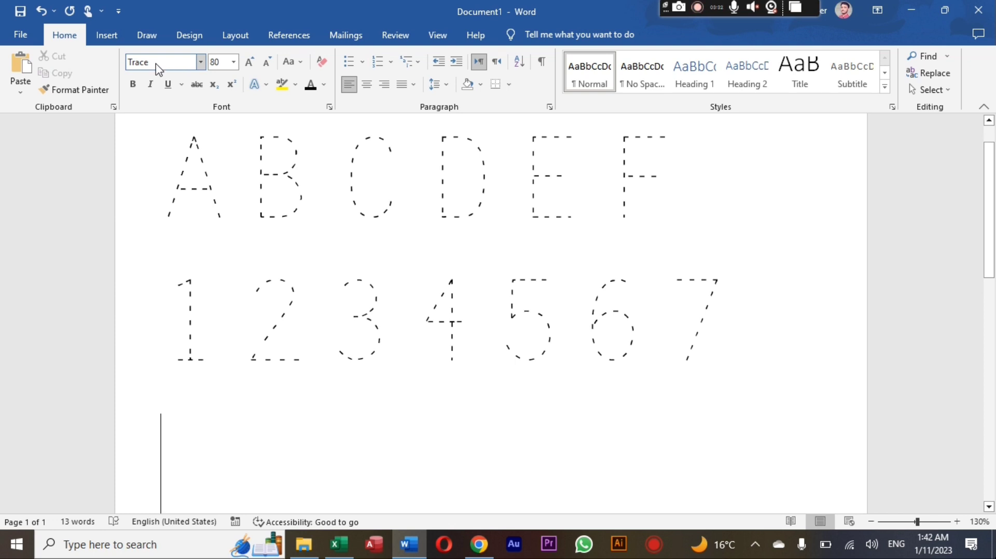
# Erase the mistyped 'oREA' letters and type 'Creative Corner' in dotted Trace.
pyautogui.write('oREA')
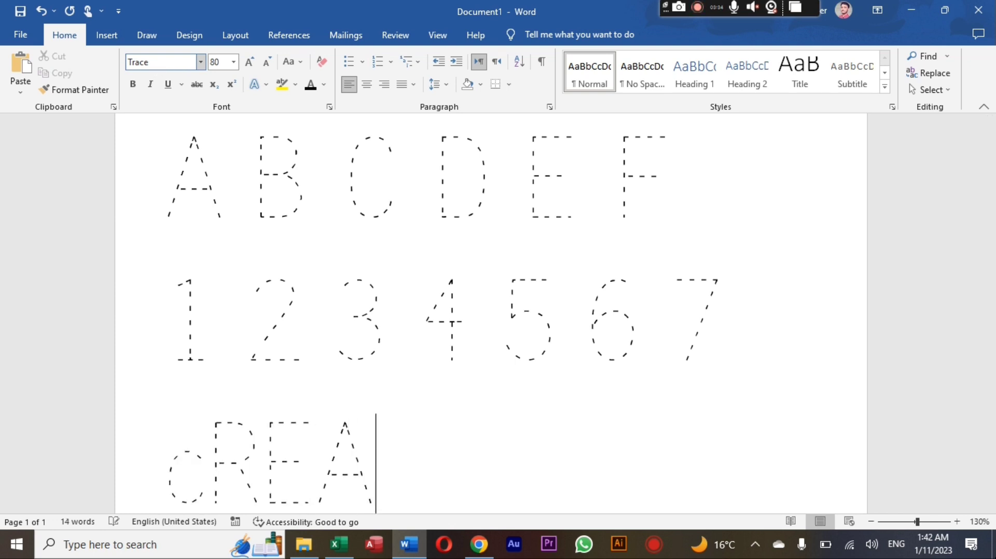
pyautogui.press('BackSpace')
pyautogui.press('BackSpace')
pyautogui.press('BackSpace')
pyautogui.press('BackSpace')
pyautogui.write('Creat')
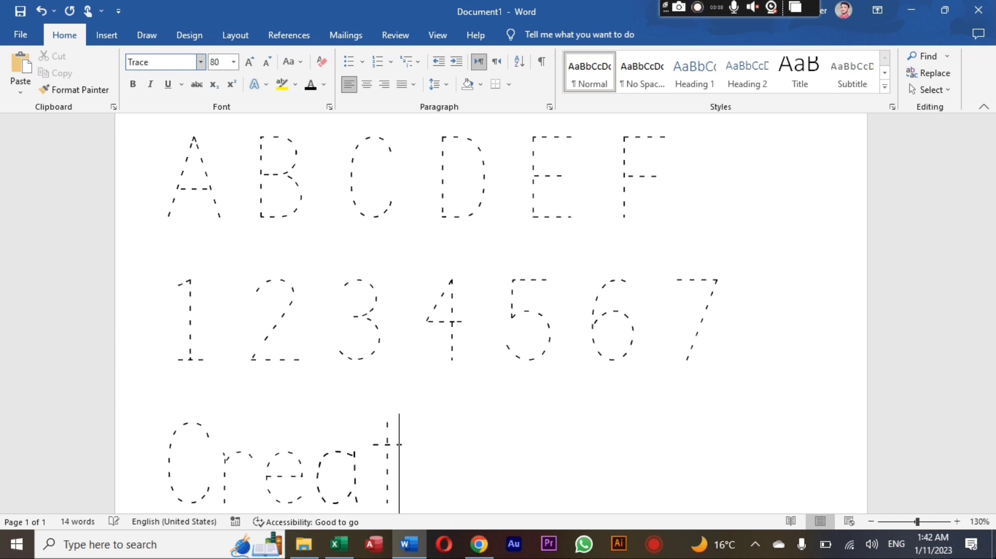
pyautogui.write('ive Co')
pyautogui.write('rner')
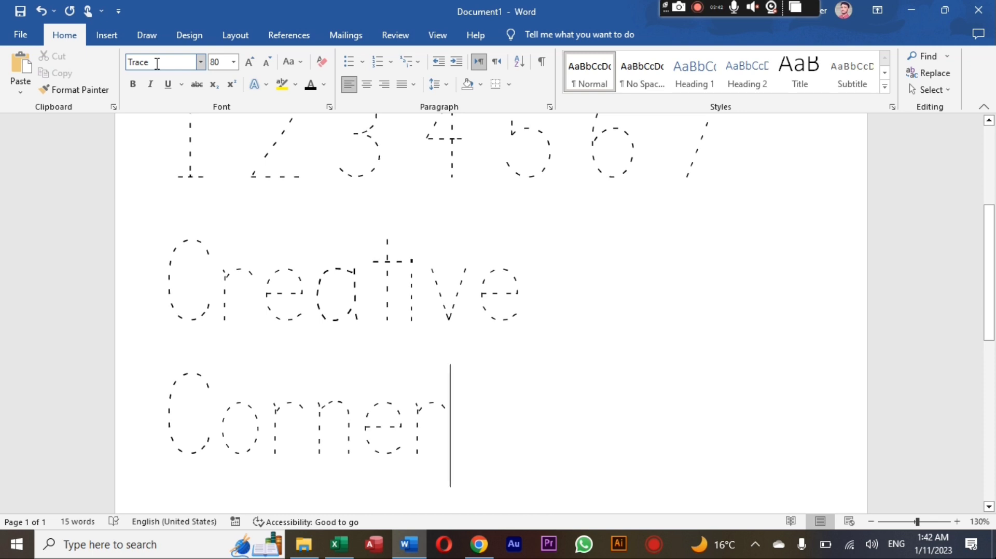